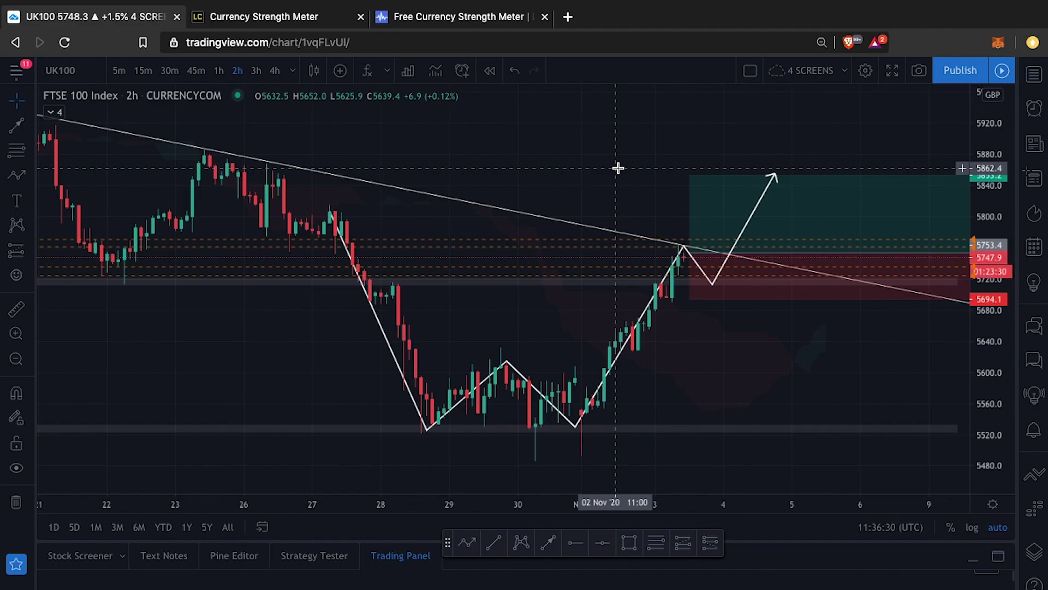
Zoom the chart into the zigzag peak beside the most recent candles
{"action": "mouse_move", "coordinate": [705, 285]}
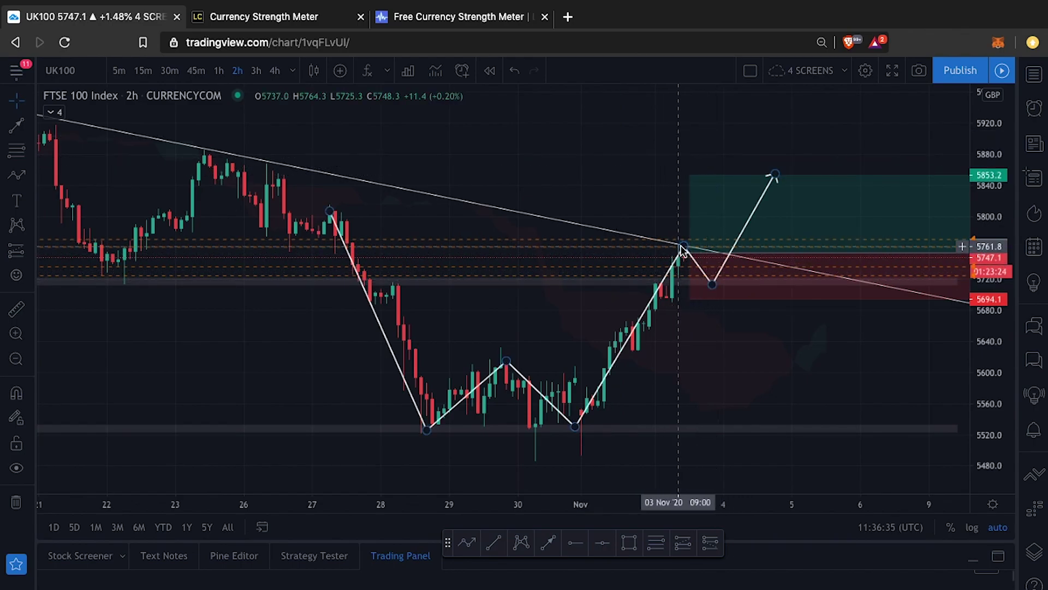
{"action": "mouse_move", "coordinate": [685, 250]}
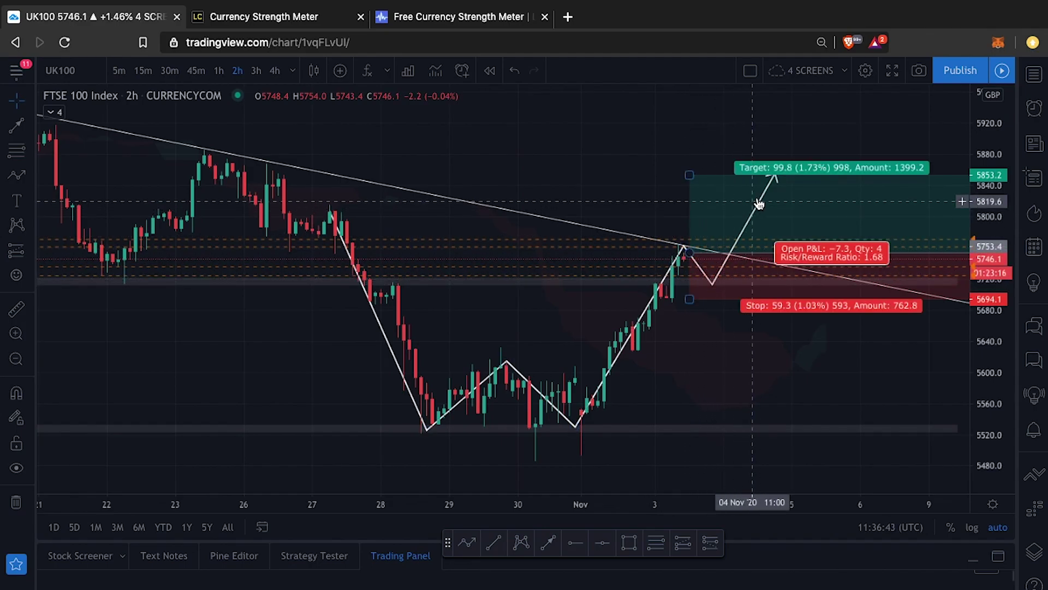
{"action": "left_click", "coordinate": [16, 333]}
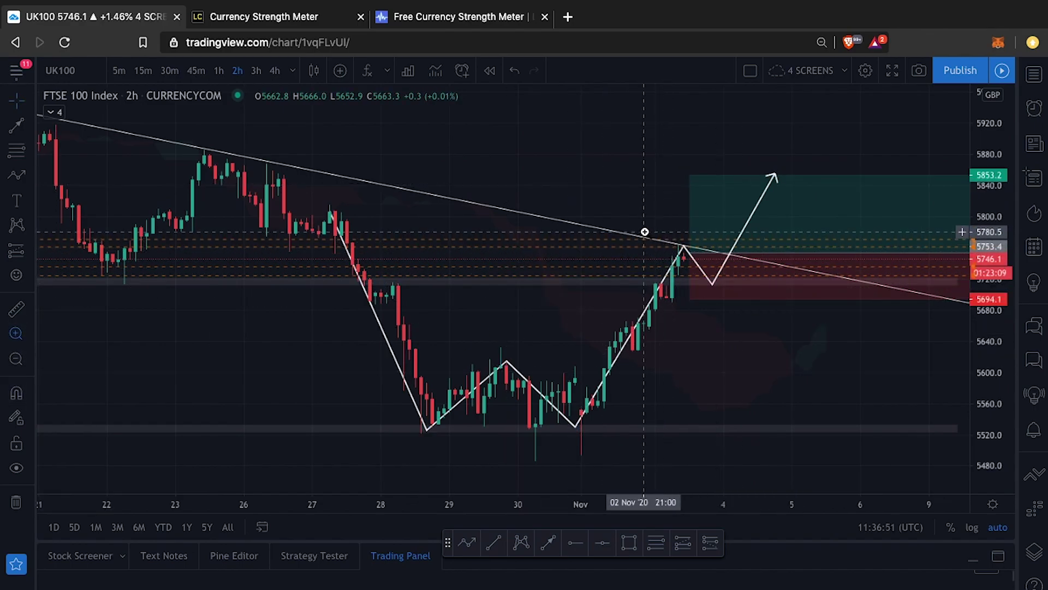
{"action": "left_click_drag", "start_coordinate": [647, 232], "coordinate": [682, 247]}
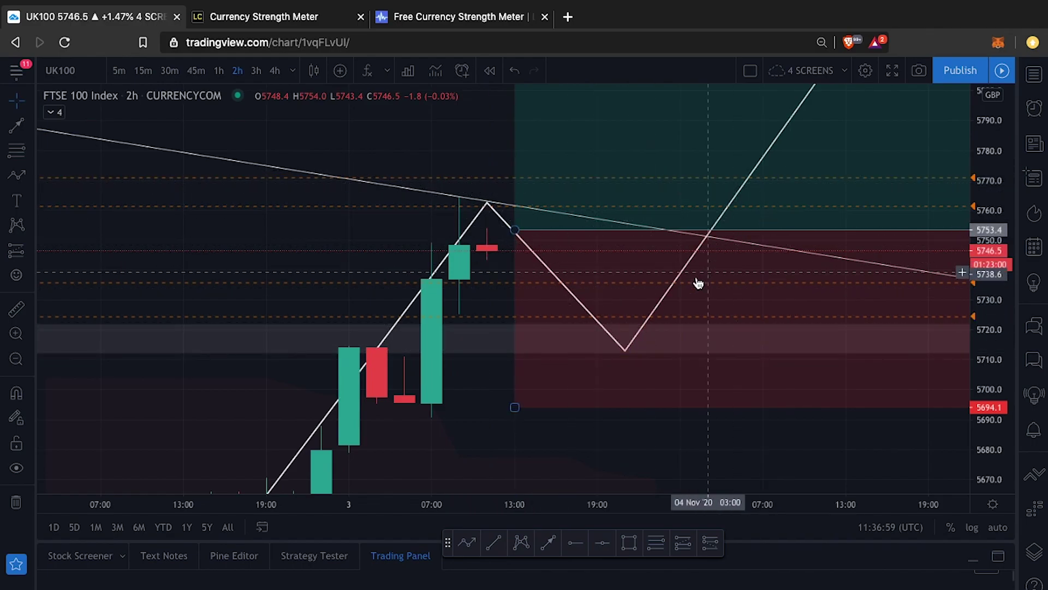
Remove the UK100 price alerts at 5770 and 5760, confirming each deletion
{"action": "right_click", "coordinate": [496, 179]}
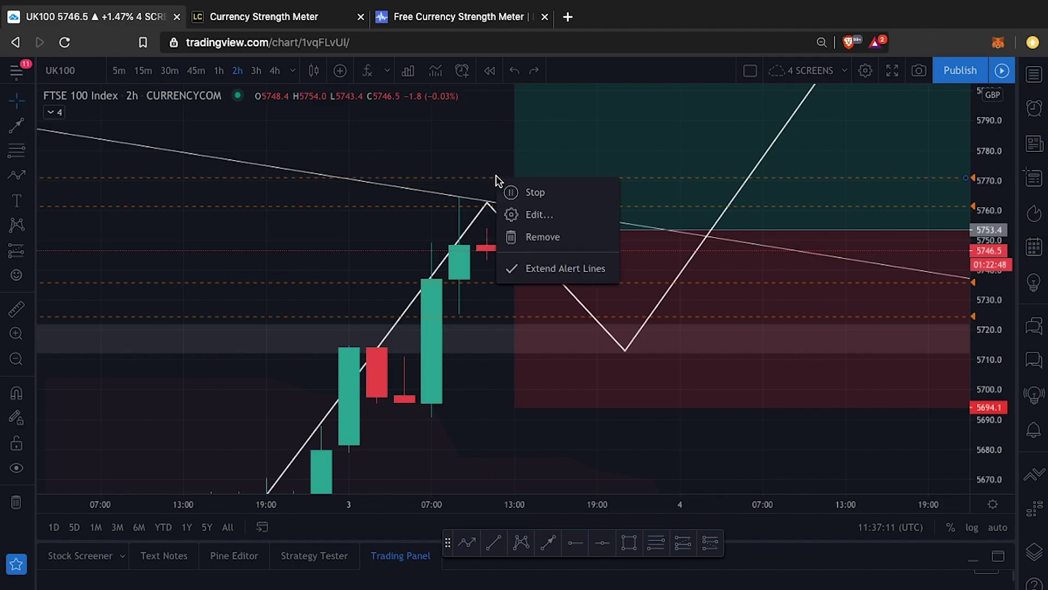
{"action": "left_click", "coordinate": [536, 238]}
{"action": "left_click", "coordinate": [607, 366]}
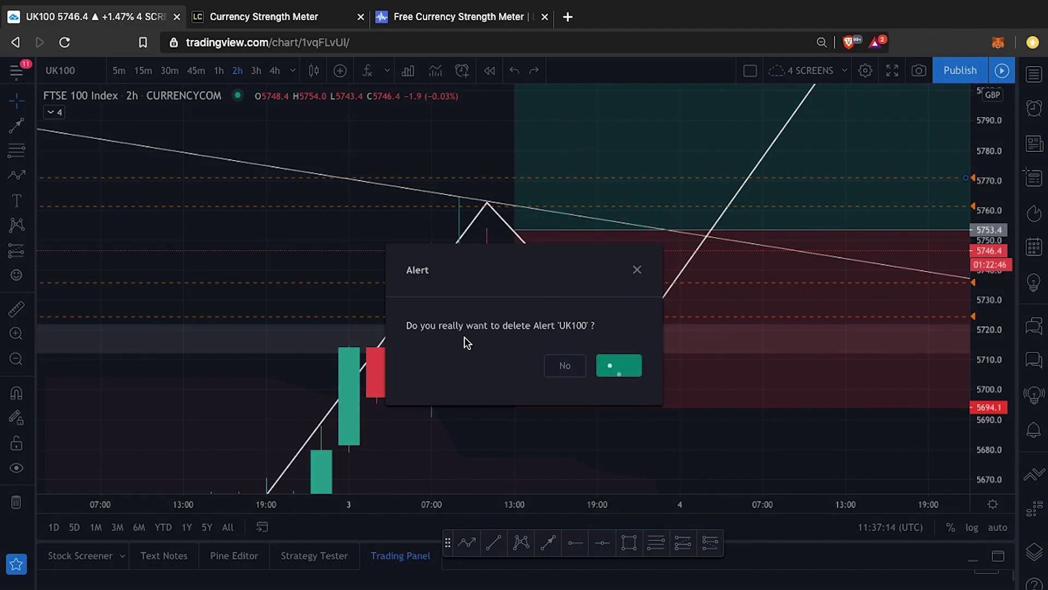
{"action": "right_click", "coordinate": [388, 207]}
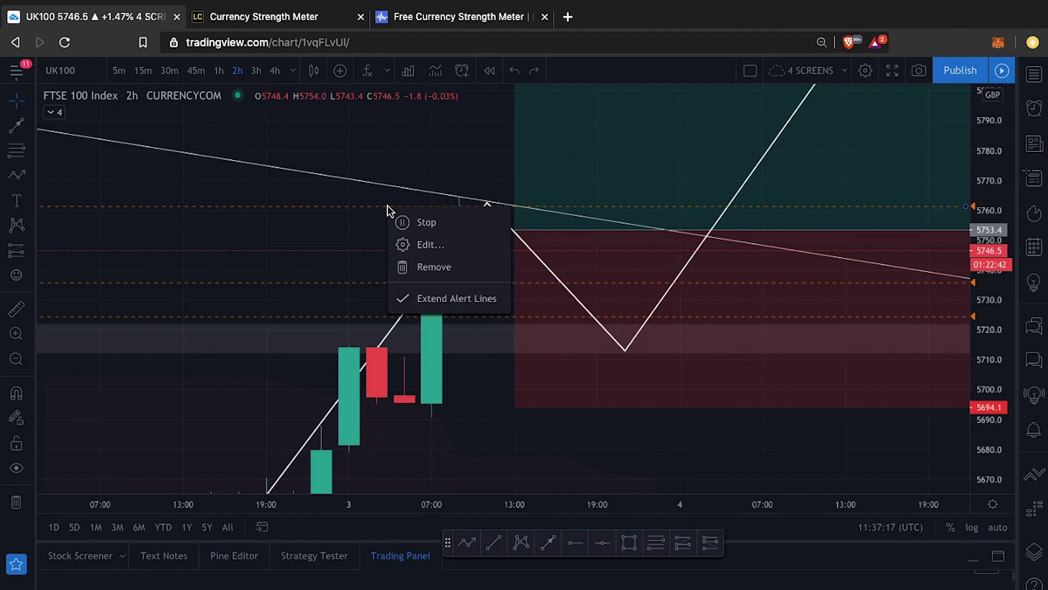
{"action": "left_click", "coordinate": [430, 268]}
{"action": "left_click", "coordinate": [620, 371]}
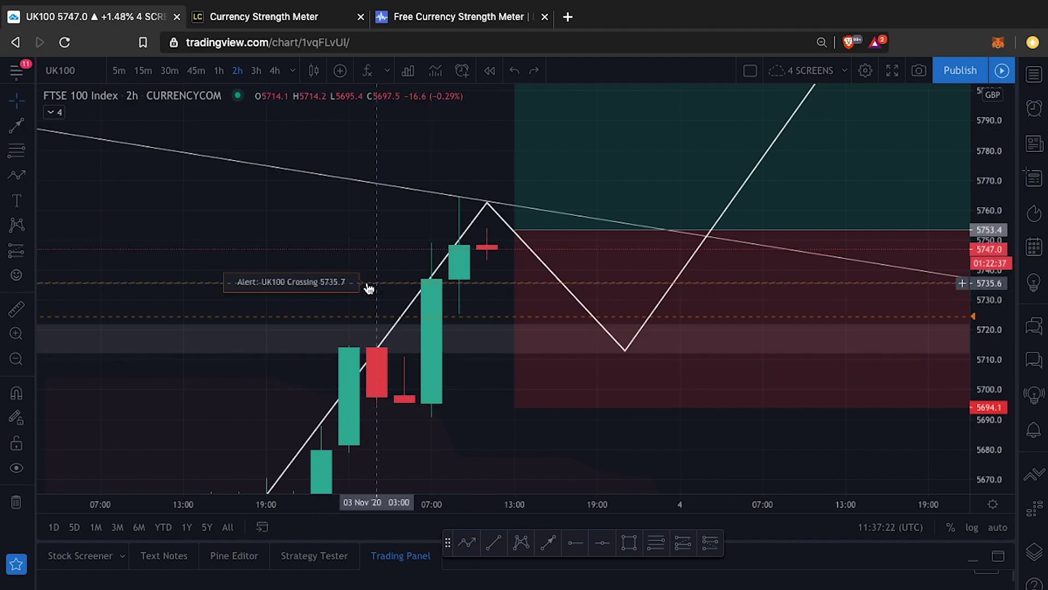
Remove the UK100 price alerts at 5735.7 and 5724.4, confirming each deletion
{"action": "right_click", "coordinate": [369, 288]}
{"action": "left_click", "coordinate": [431, 350]}
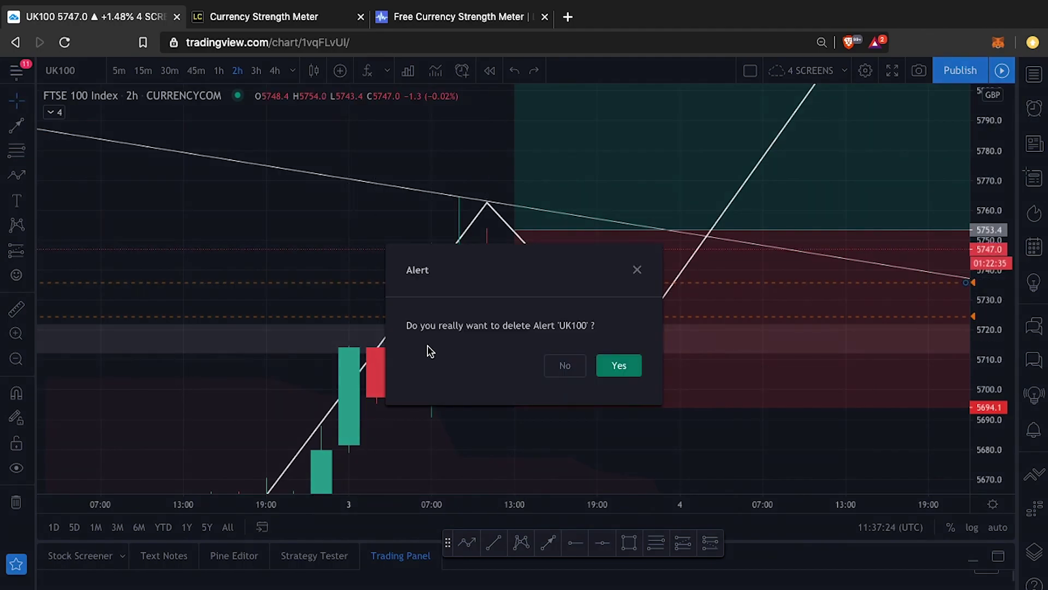
{"action": "left_click", "coordinate": [614, 366]}
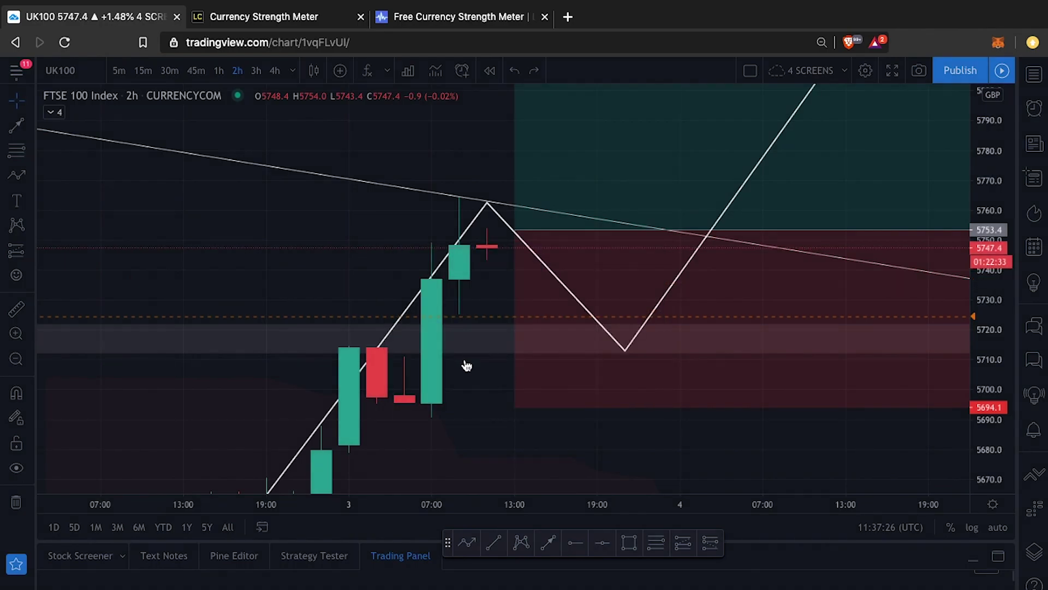
{"action": "right_click", "coordinate": [358, 316]}
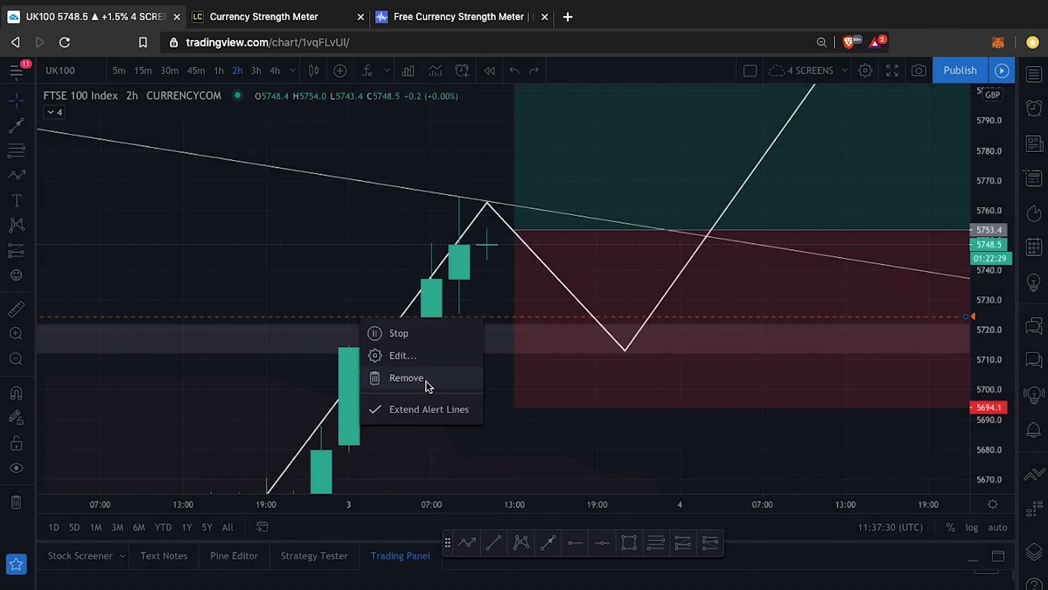
{"action": "left_click", "coordinate": [407, 378]}
{"action": "left_click", "coordinate": [615, 377]}
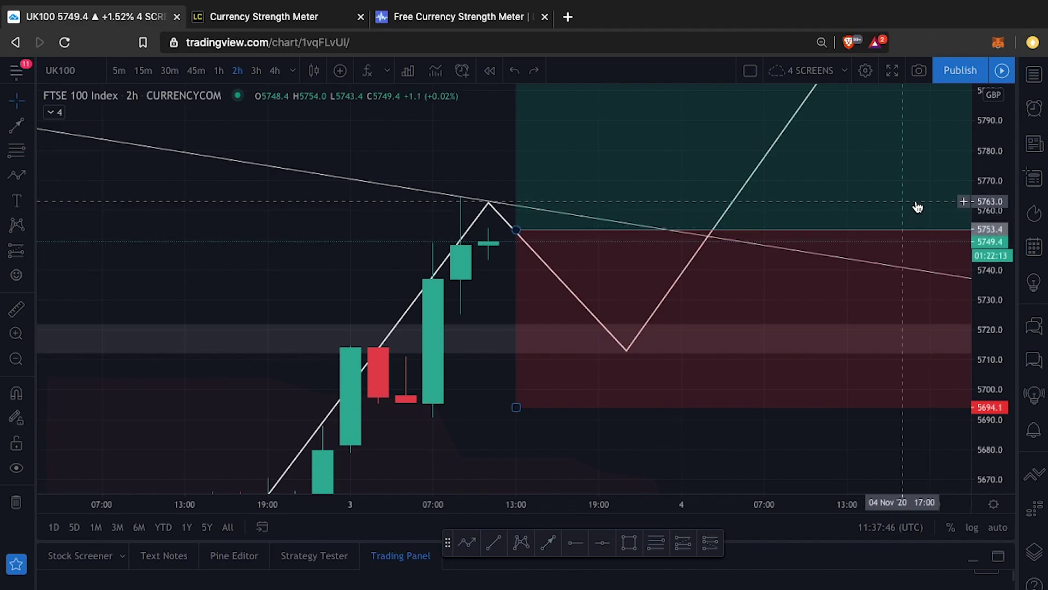
Select the zigzag path, then add a UK100 price alert at 5762.3 from the price scale
{"action": "left_click", "coordinate": [488, 205]}
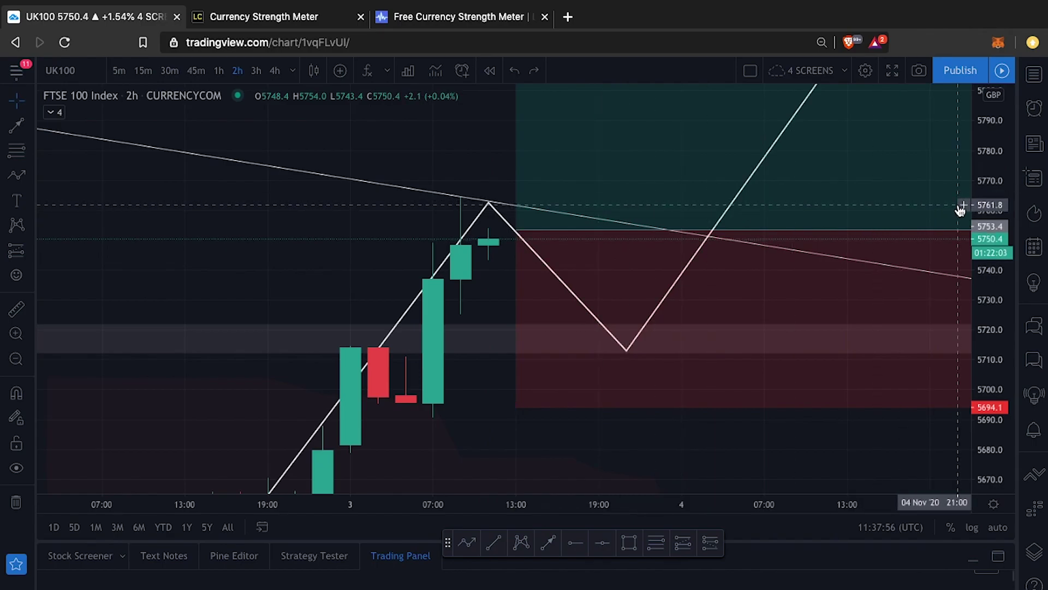
{"action": "right_click", "coordinate": [511, 211]}
{"action": "left_click", "coordinate": [431, 226]}
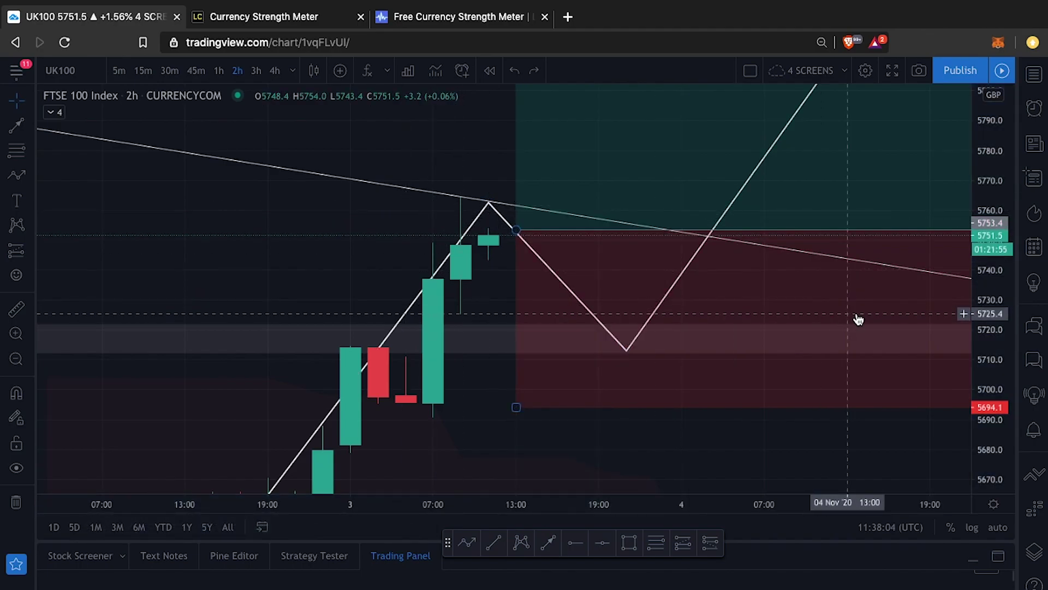
{"action": "left_click", "coordinate": [964, 204]}
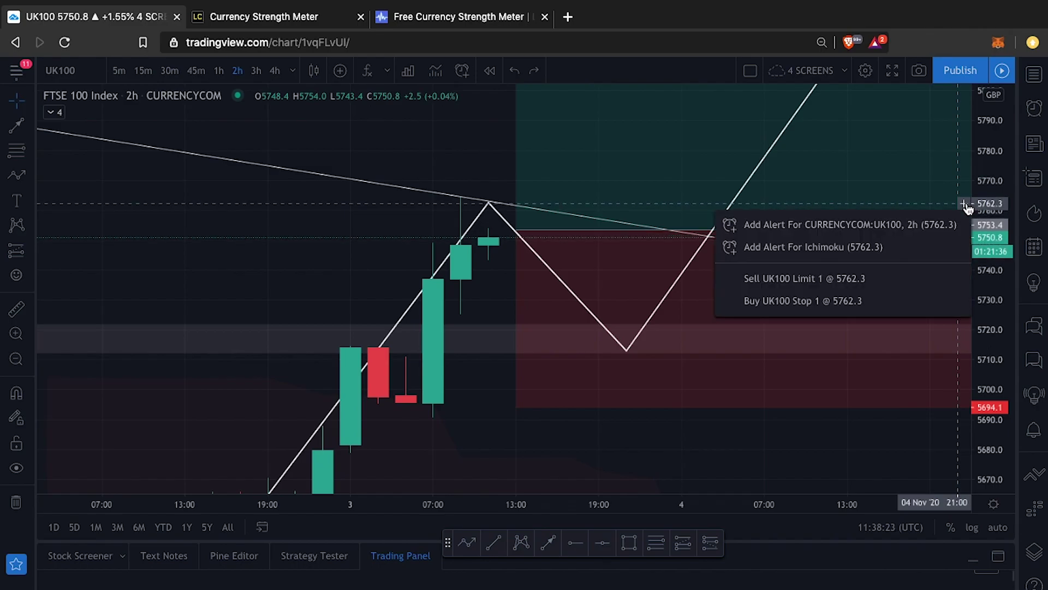
{"action": "left_click", "coordinate": [791, 230]}
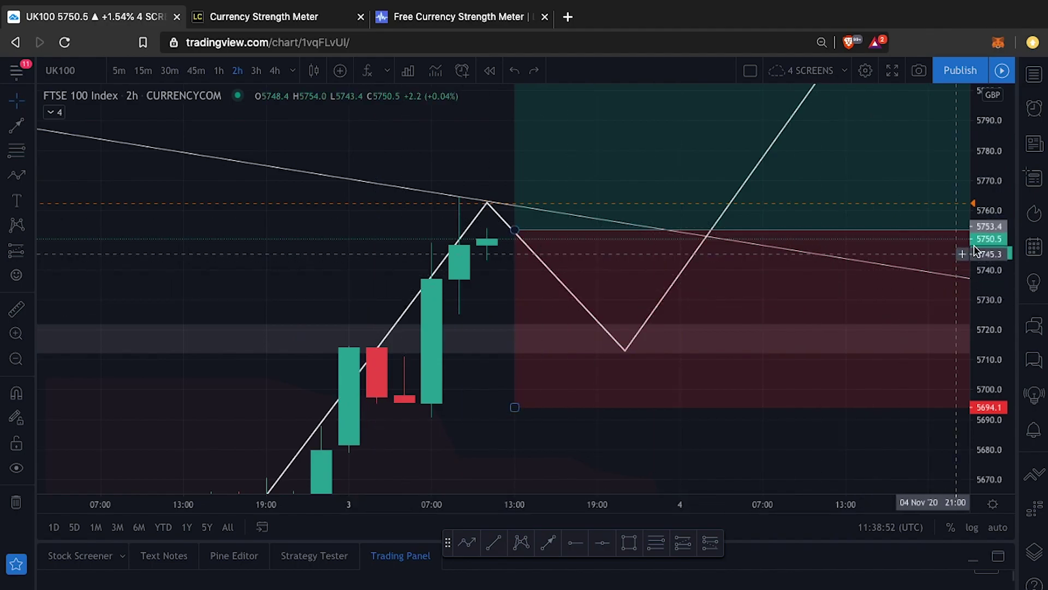
Add a CURRENCYCOM:UK100 2h price alert at 5713.1 at the zigzag's projected low
{"action": "left_click", "coordinate": [962, 354]}
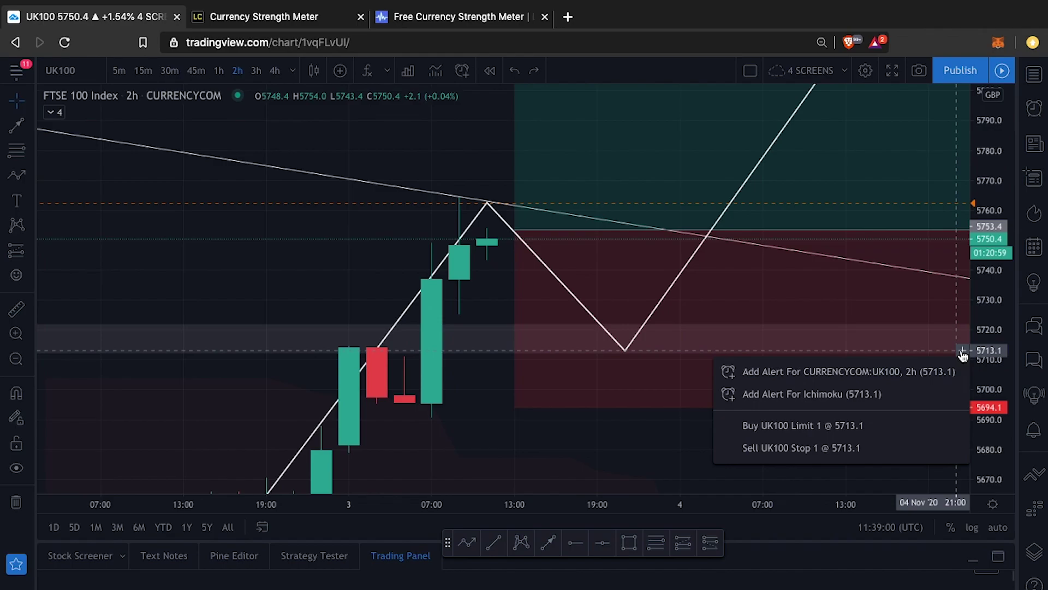
{"action": "left_click", "coordinate": [748, 370]}
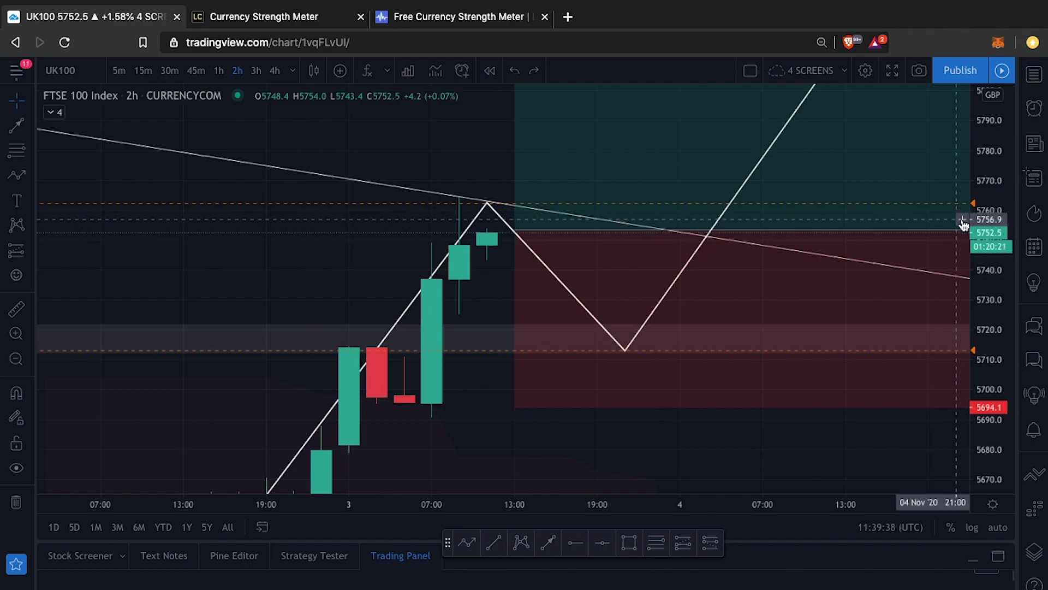
Add two more UK100 price alerts from the price scale, the second at 5741.2
{"action": "left_click", "coordinate": [962, 219]}
{"action": "left_click", "coordinate": [825, 252]}
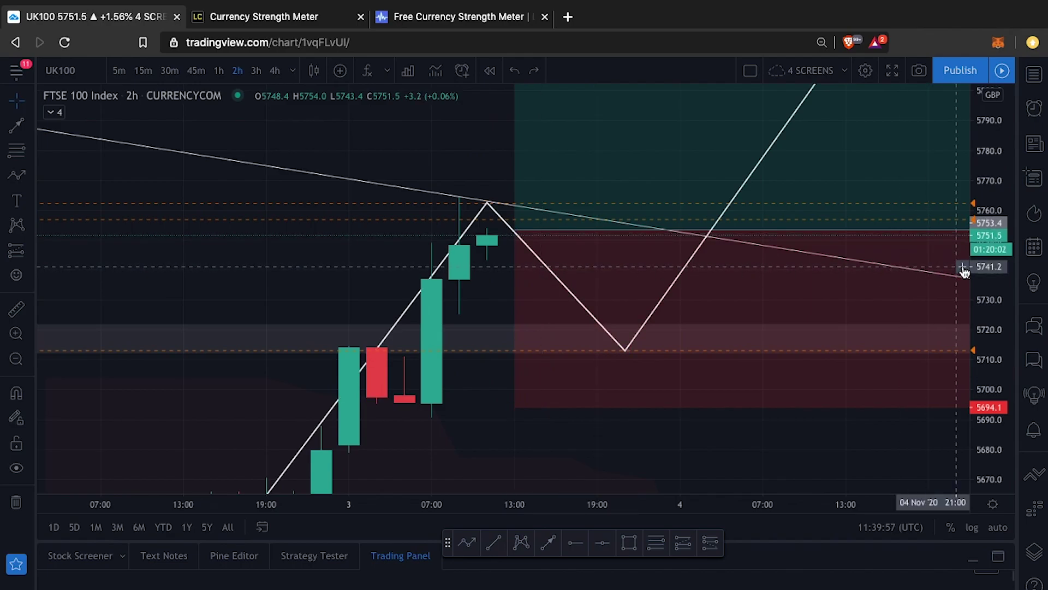
{"action": "left_click", "coordinate": [962, 266]}
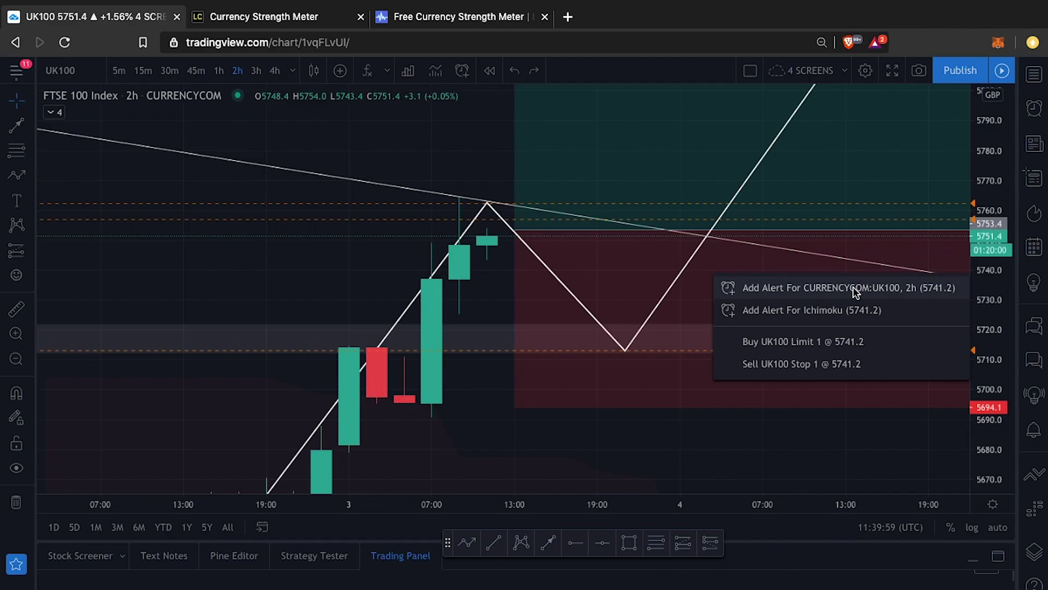
{"action": "left_click", "coordinate": [612, 362]}
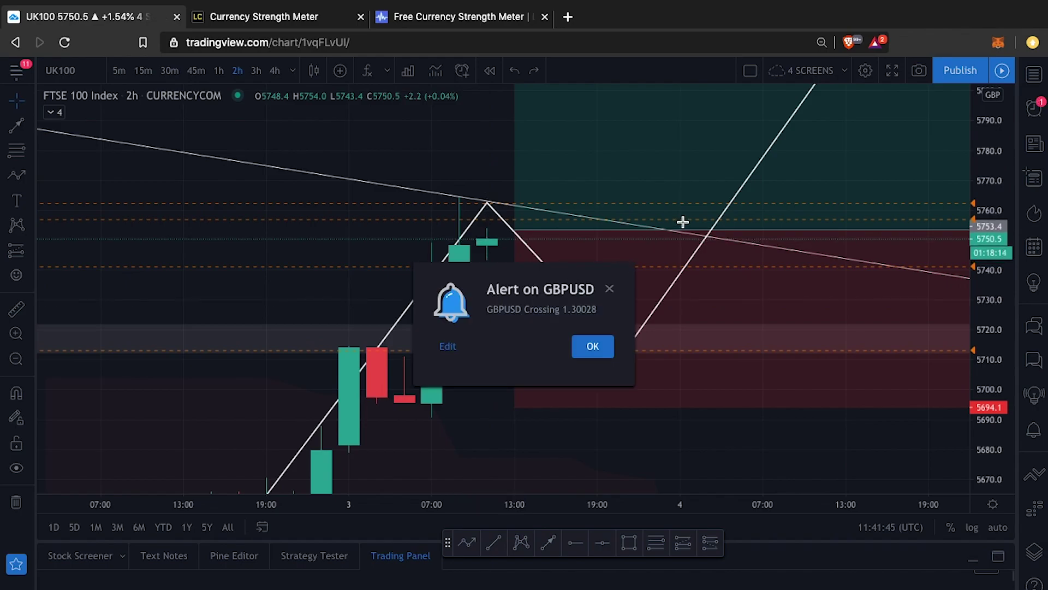
Dismiss the triggered GBPUSD alert notice
{"action": "left_click", "coordinate": [1037, 75]}
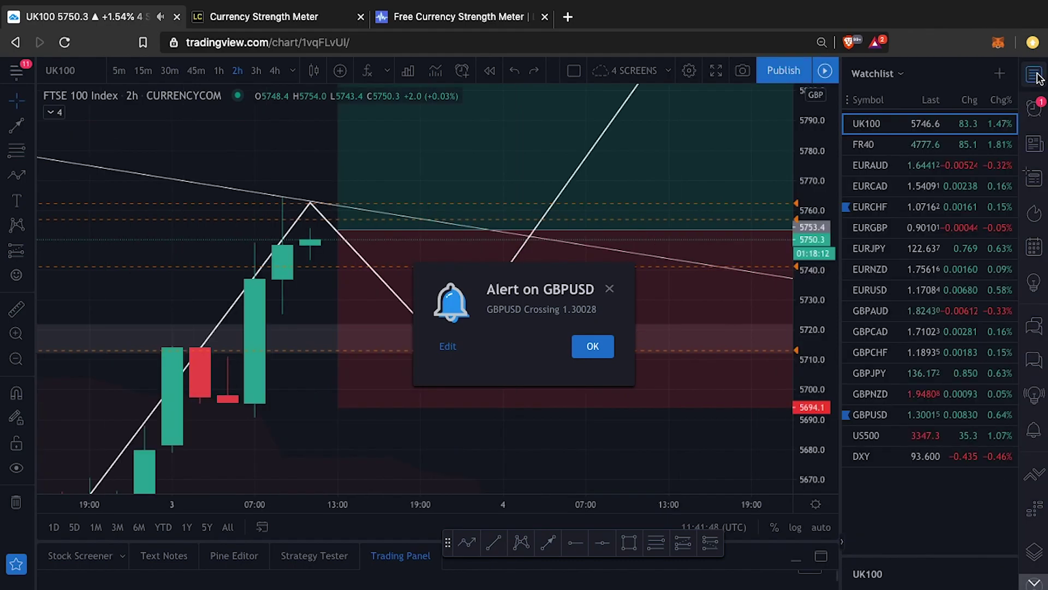
{"action": "left_click", "coordinate": [1037, 76]}
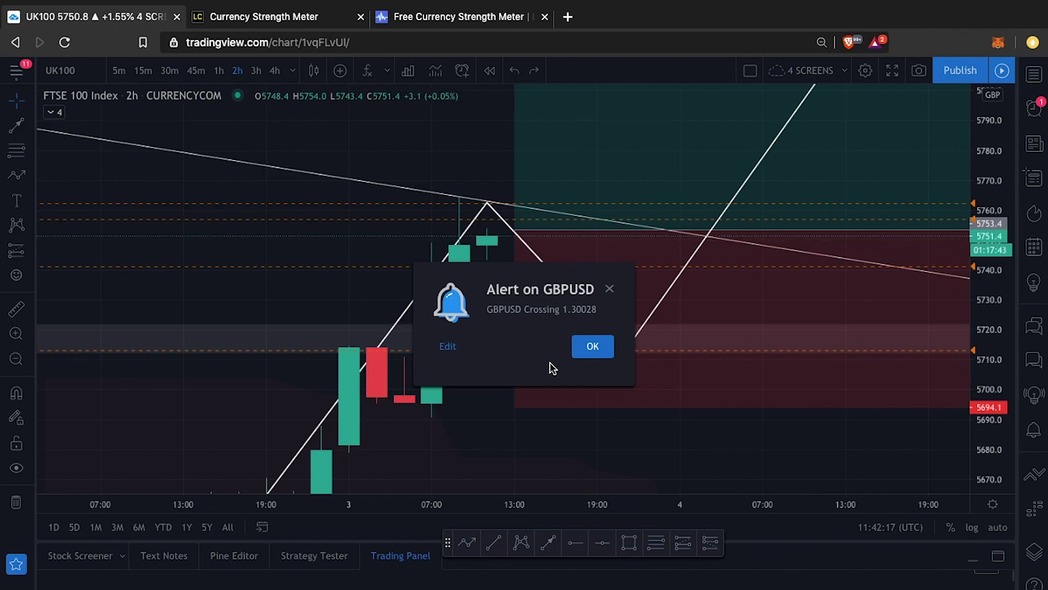
{"action": "key", "text": "Escape"}
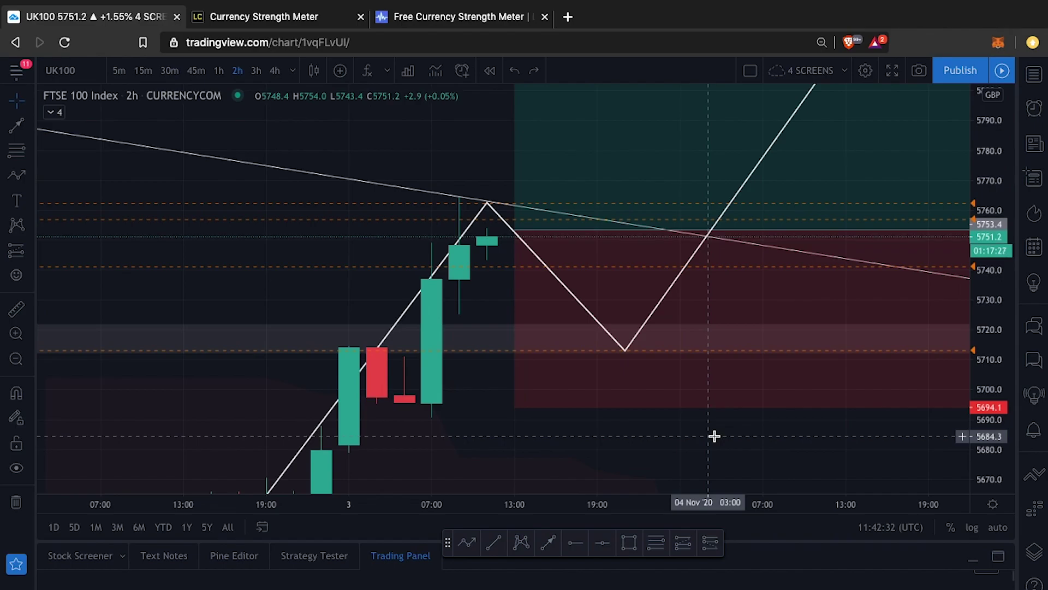
Check the watchlist and its list options, then close it to widen the chart
{"action": "left_click", "coordinate": [1034, 75]}
{"action": "left_click", "coordinate": [901, 76]}
{"action": "left_click", "coordinate": [900, 76]}
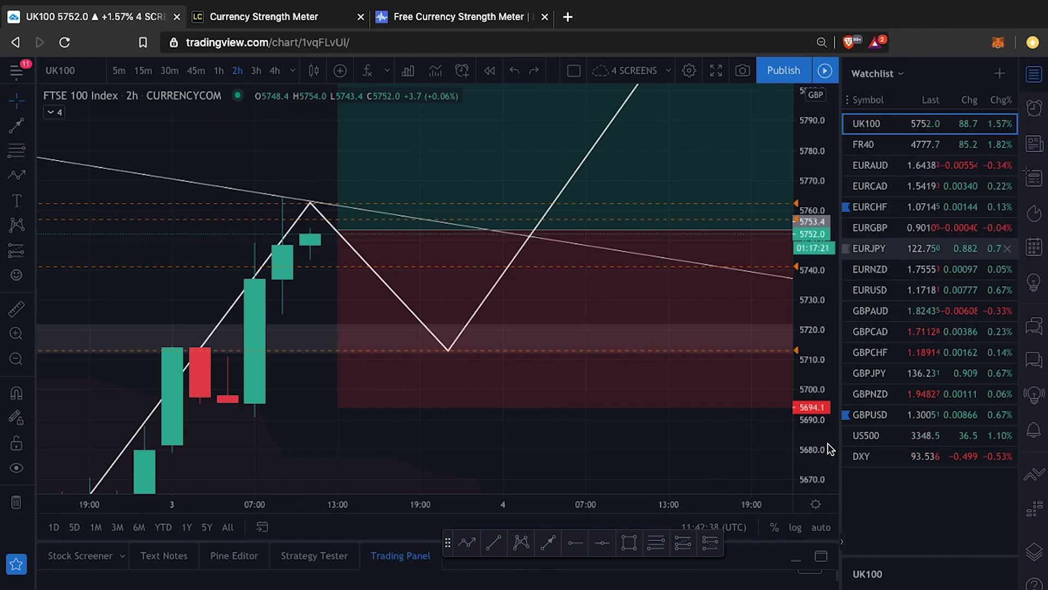
{"action": "left_click", "coordinate": [1034, 76]}
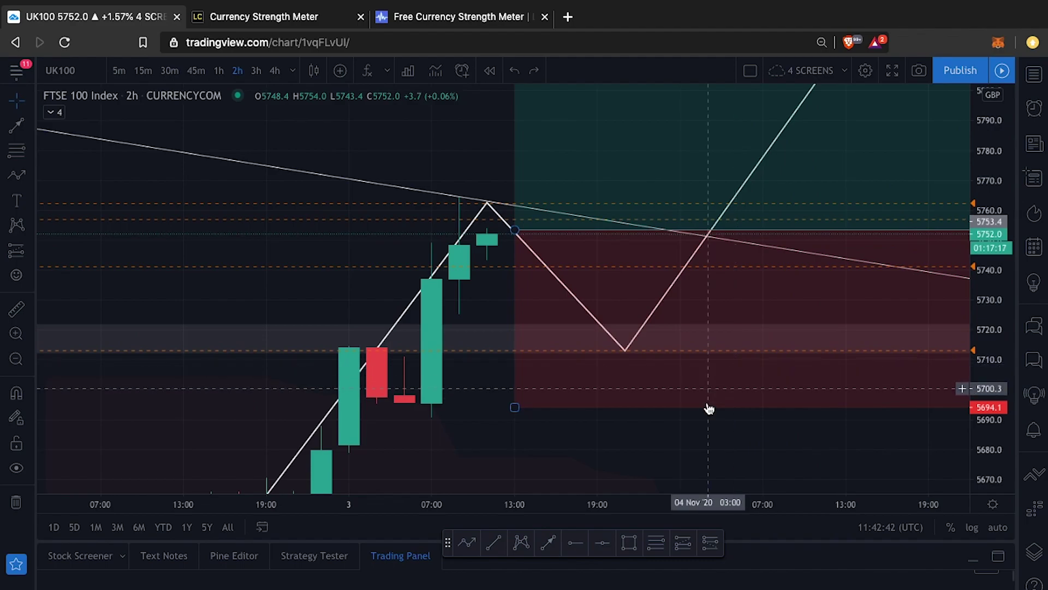